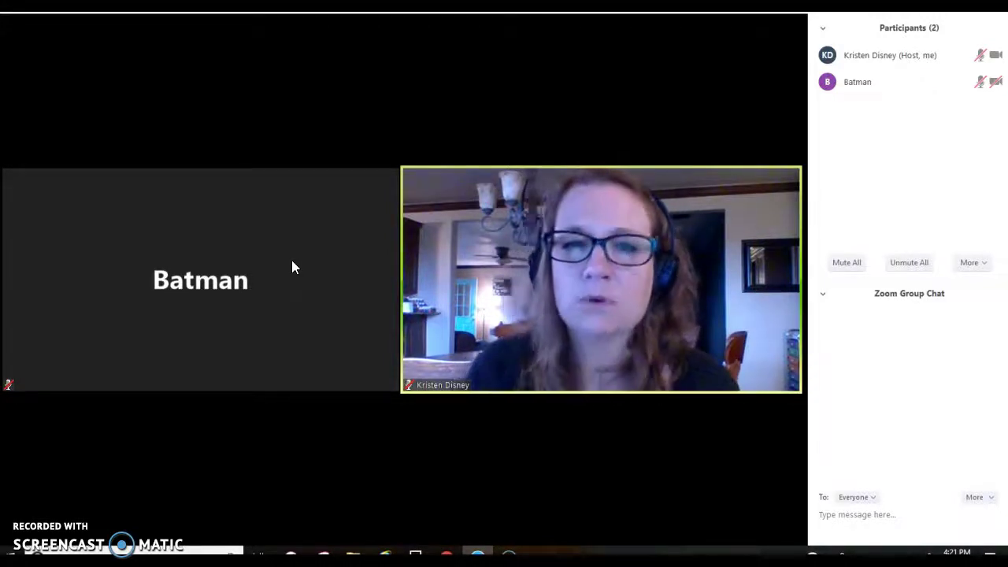
- Rename the participant Batman, entering the attendee's real first name as the new screen name
mouse_move(396, 221)
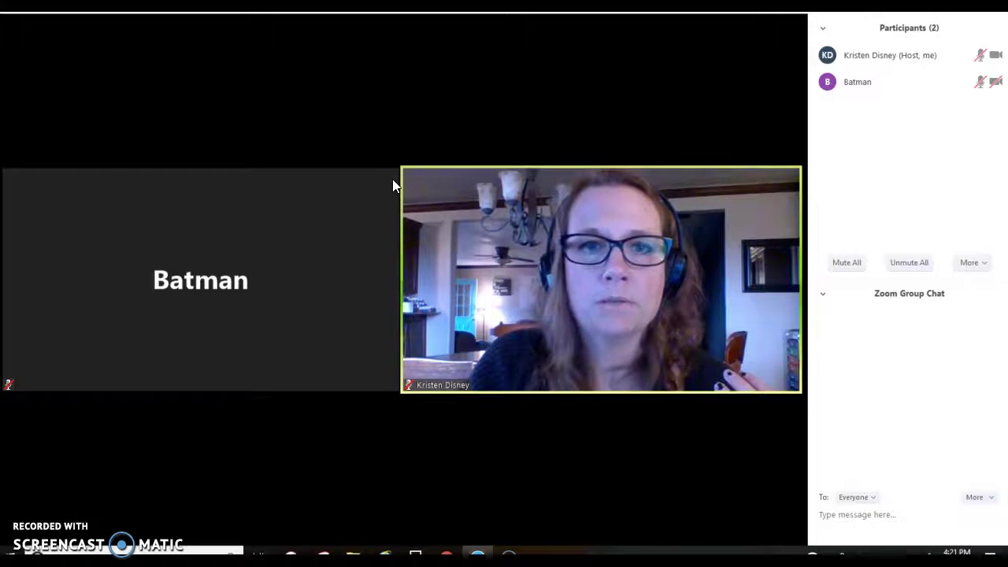
left_click(396, 178)
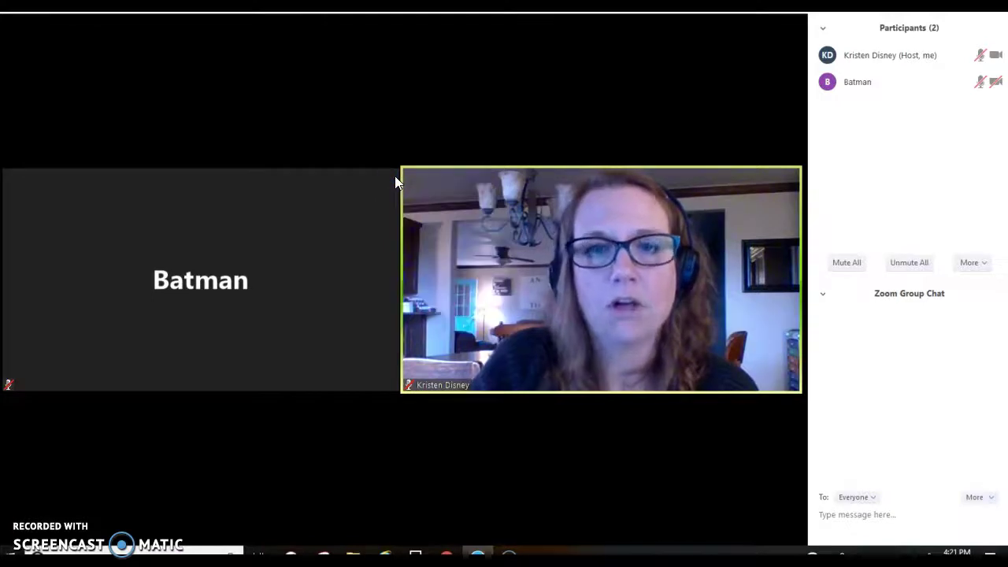
left_click(376, 157)
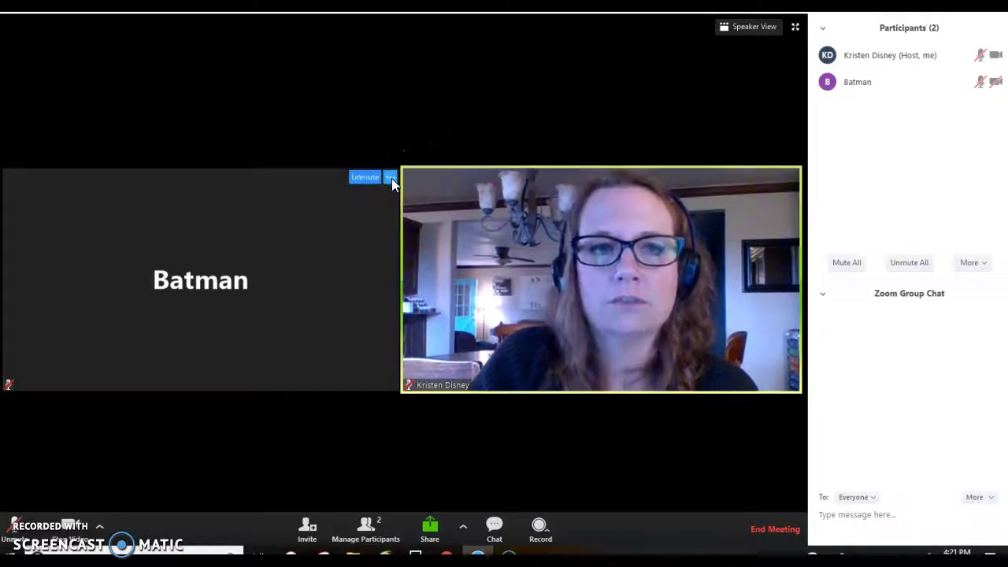
left_click(391, 178)
left_click(415, 250)
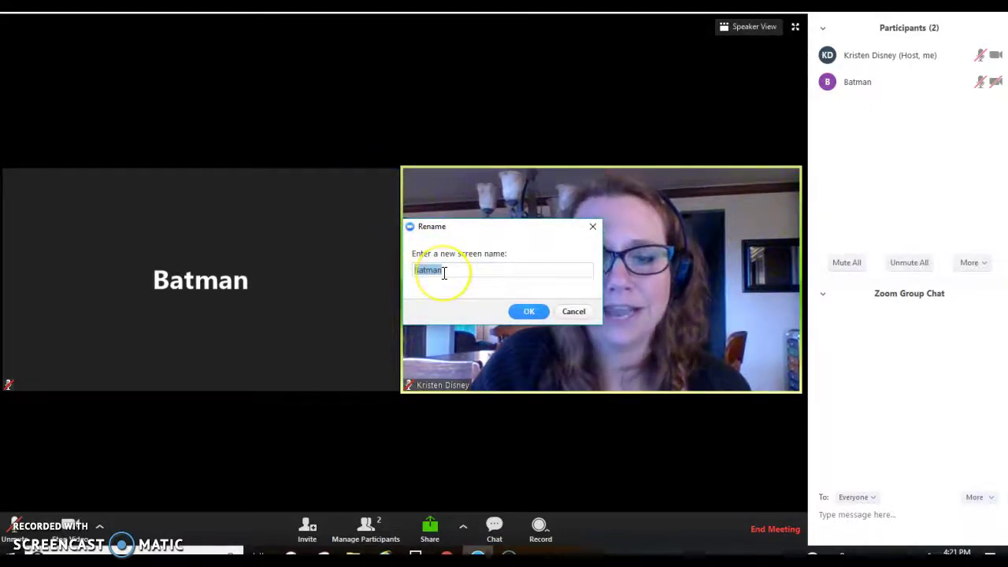
type("Sam")
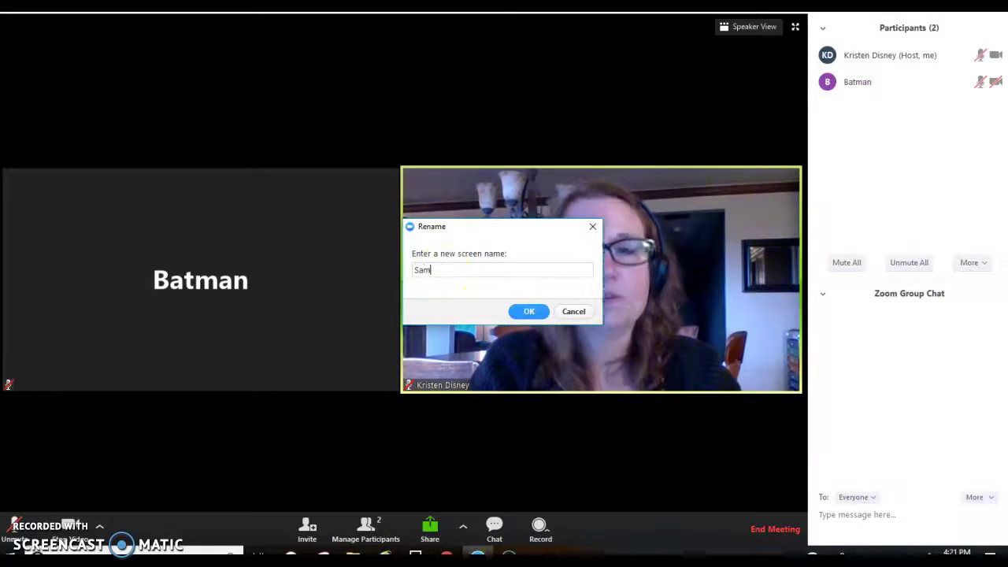
left_click(528, 315)
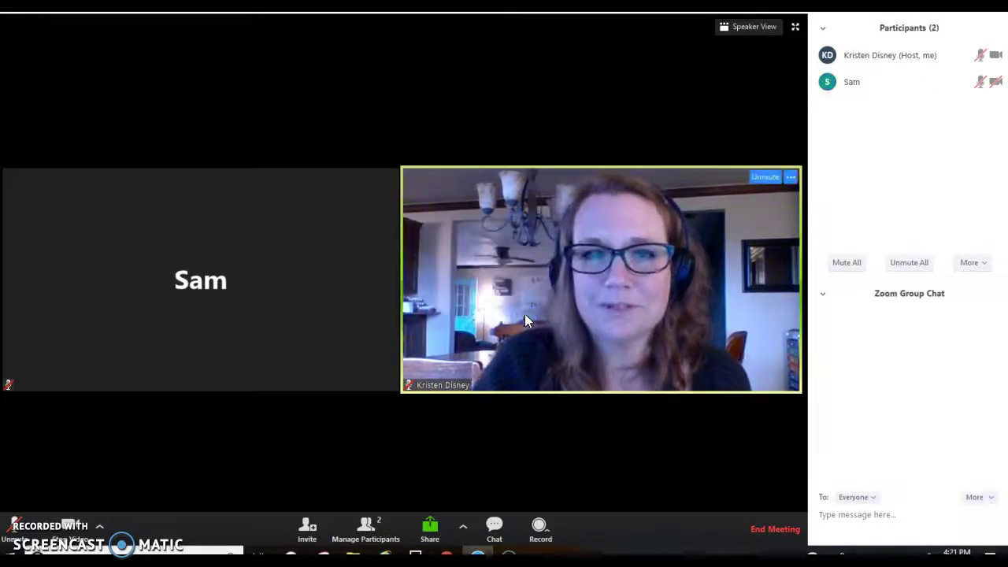
- Review the host options available for the renamed participant and close them without choosing any
mouse_move(380, 326)
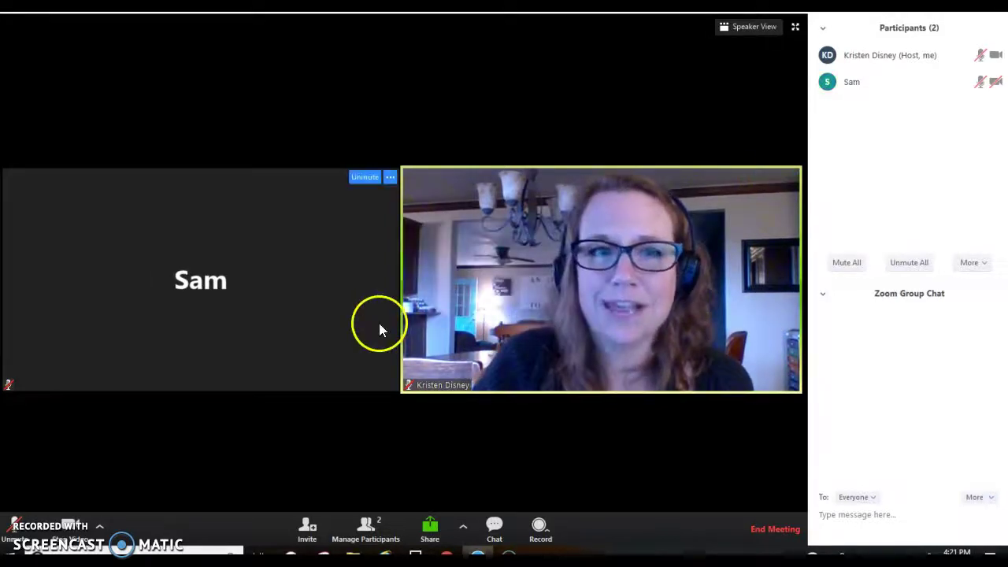
left_click(390, 178)
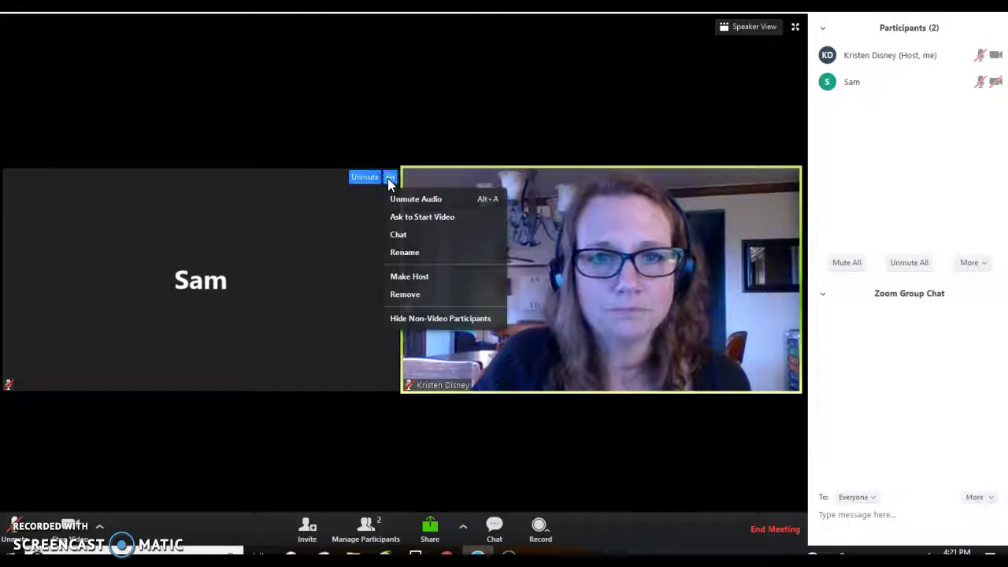
left_click(348, 211)
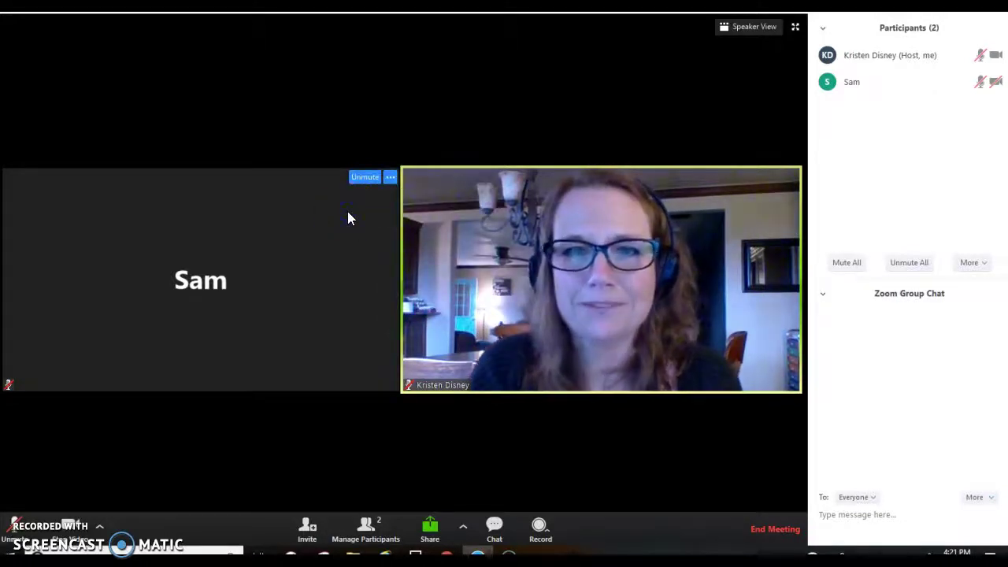
left_click(275, 167)
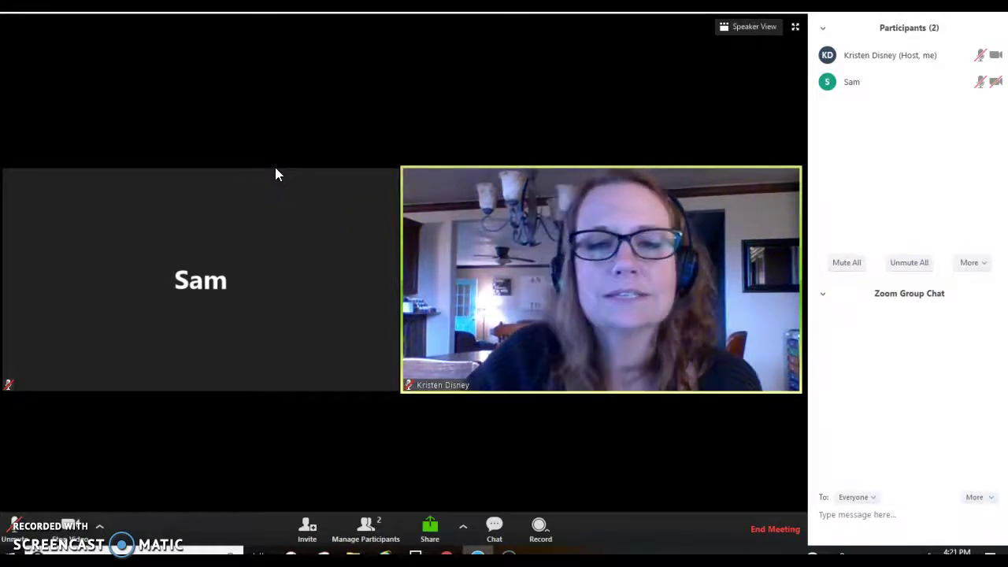
mouse_move(499, 189)
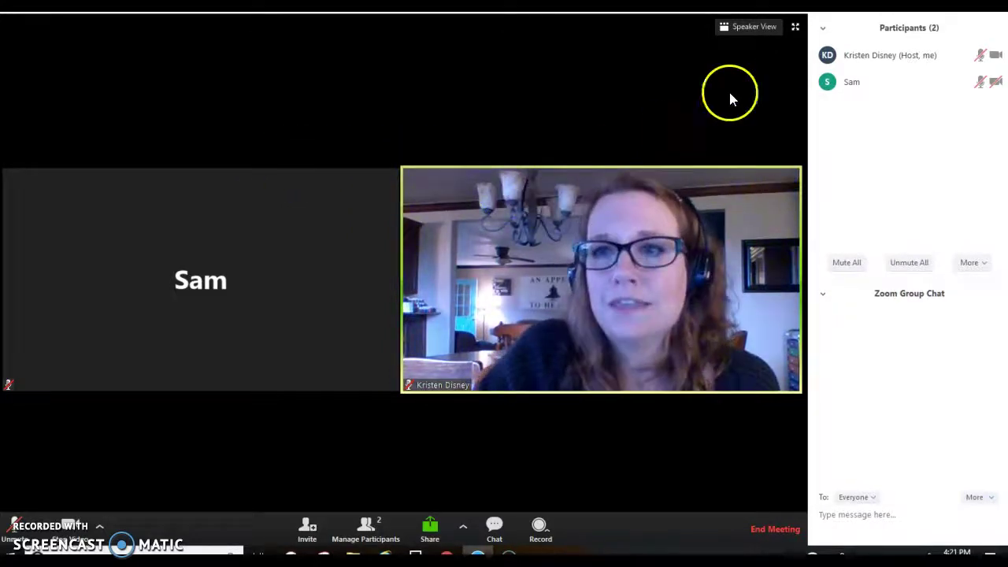
- Mute all participants without allowing them to unmute themselves, and unmute everyone again
left_click(382, 534)
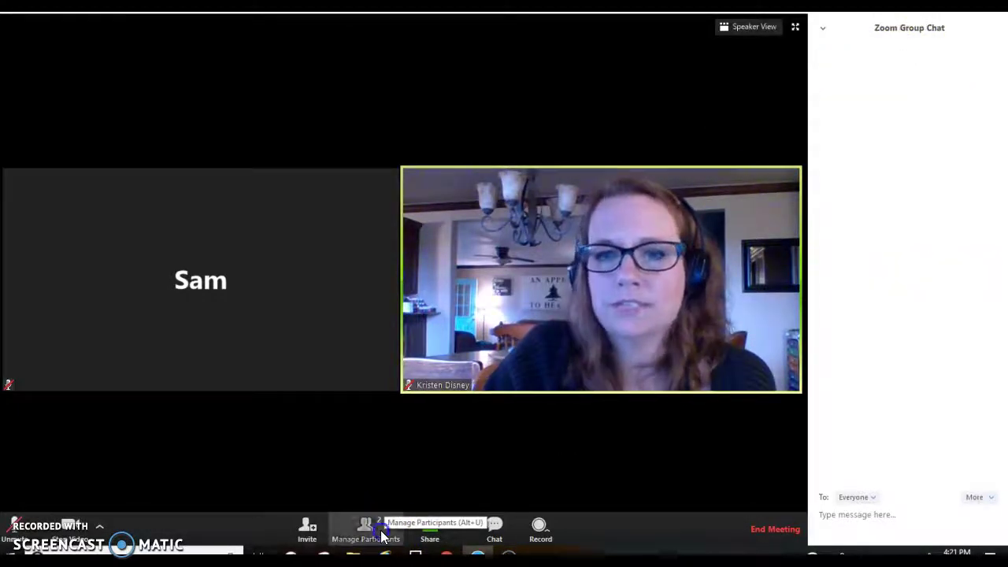
left_click(377, 537)
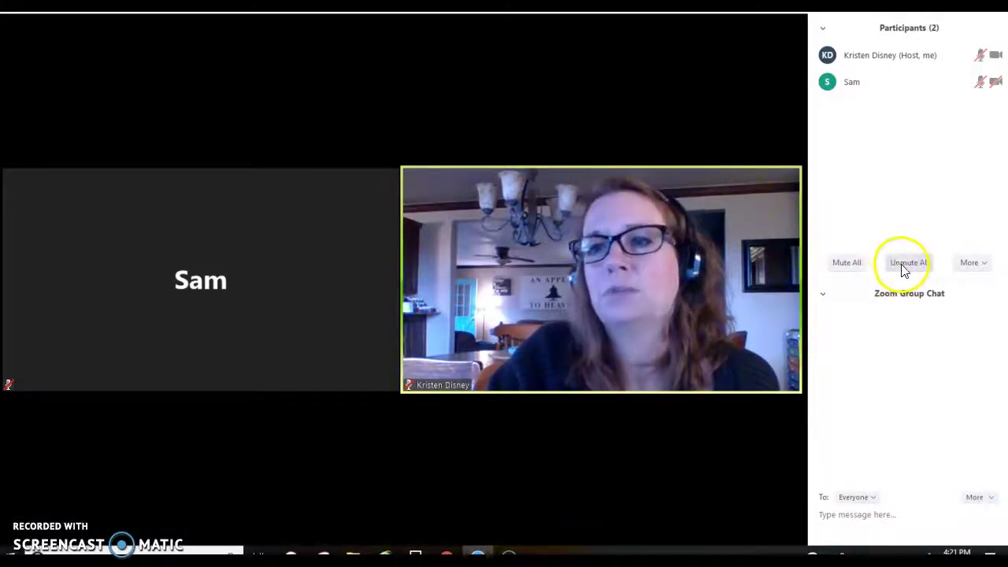
left_click(847, 262)
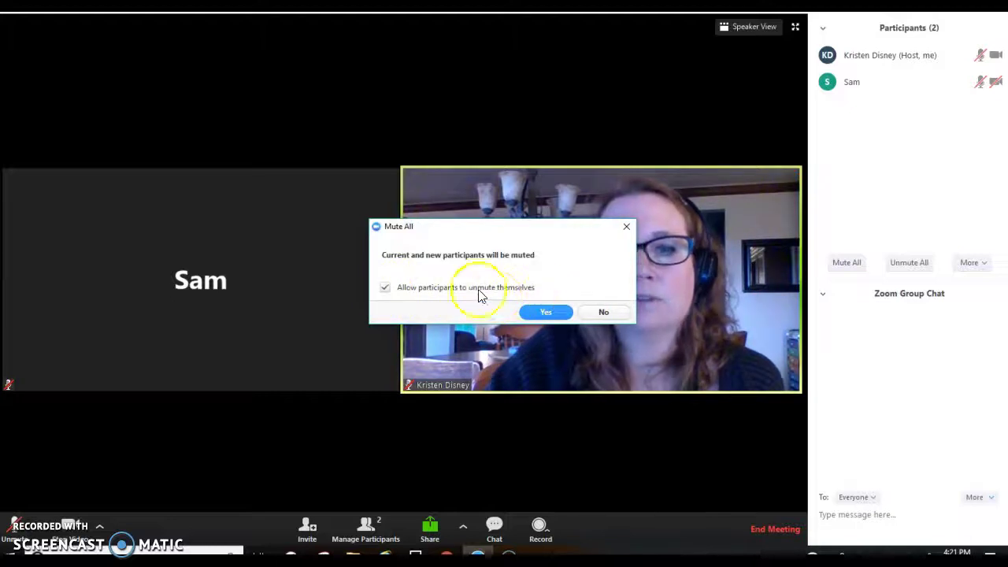
left_click(384, 288)
left_click(551, 313)
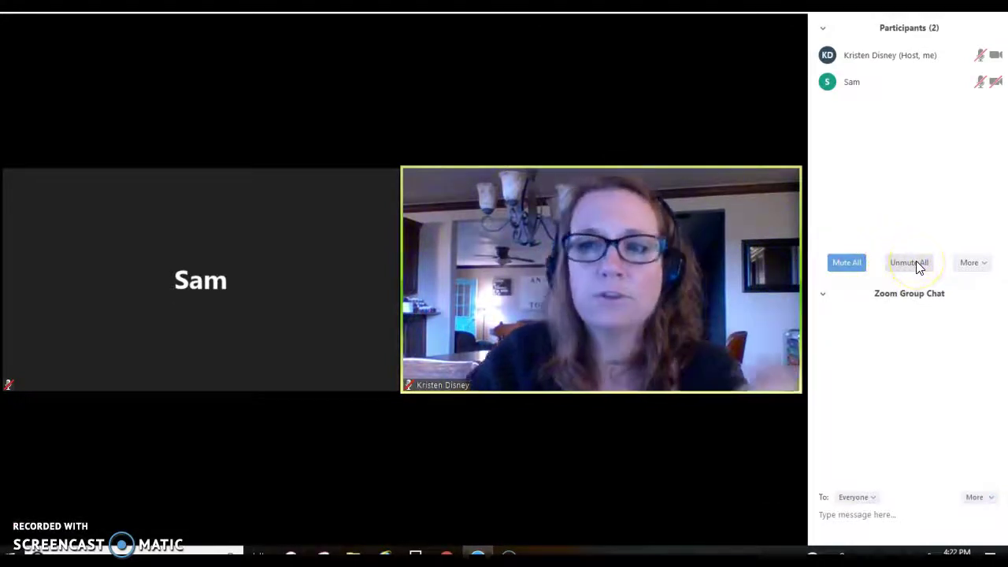
left_click(916, 262)
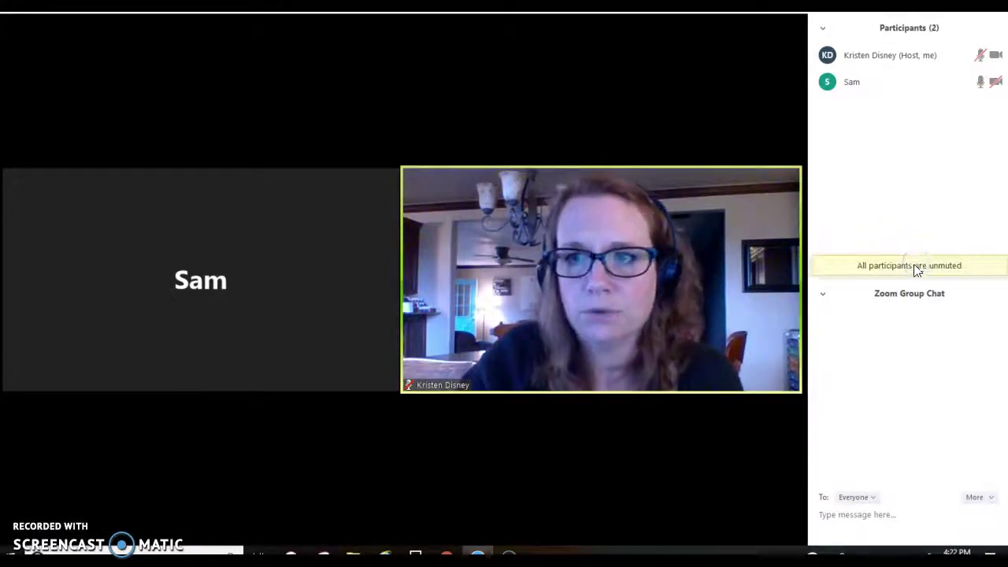
mouse_move(638, 276)
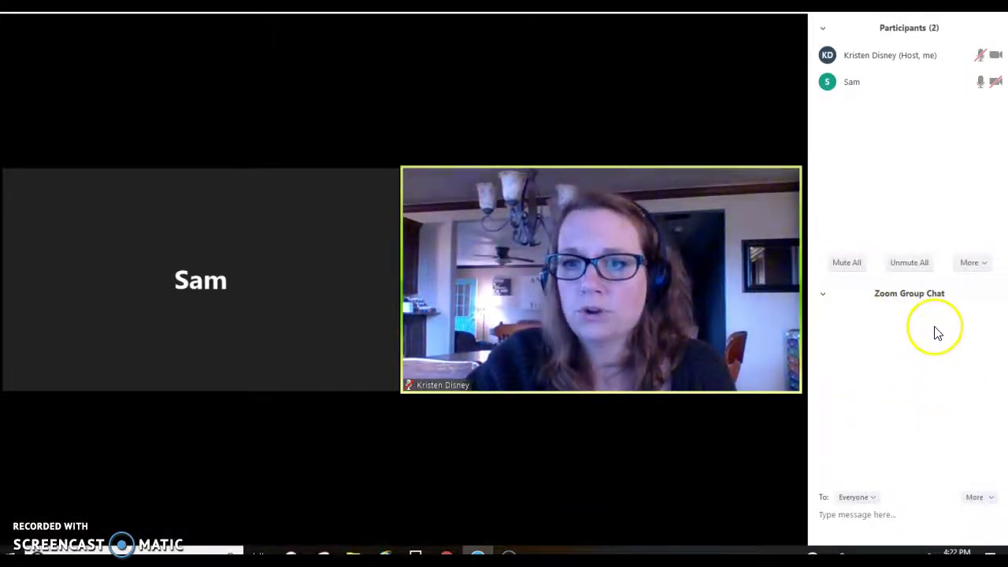
- Restrict the group chat so attendees can chat with the host only
left_click(979, 498)
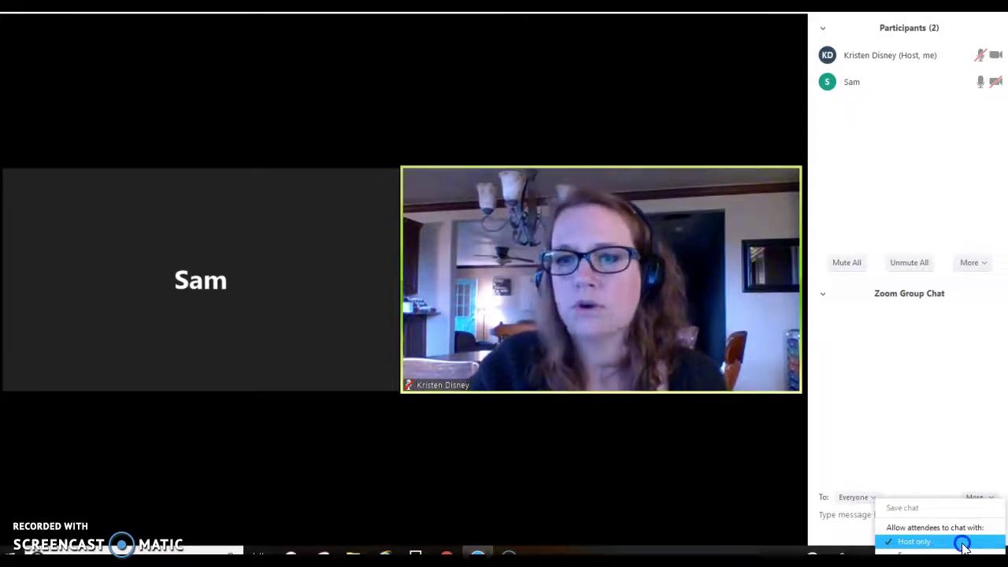
left_click(964, 544)
left_click(977, 510)
left_click(950, 334)
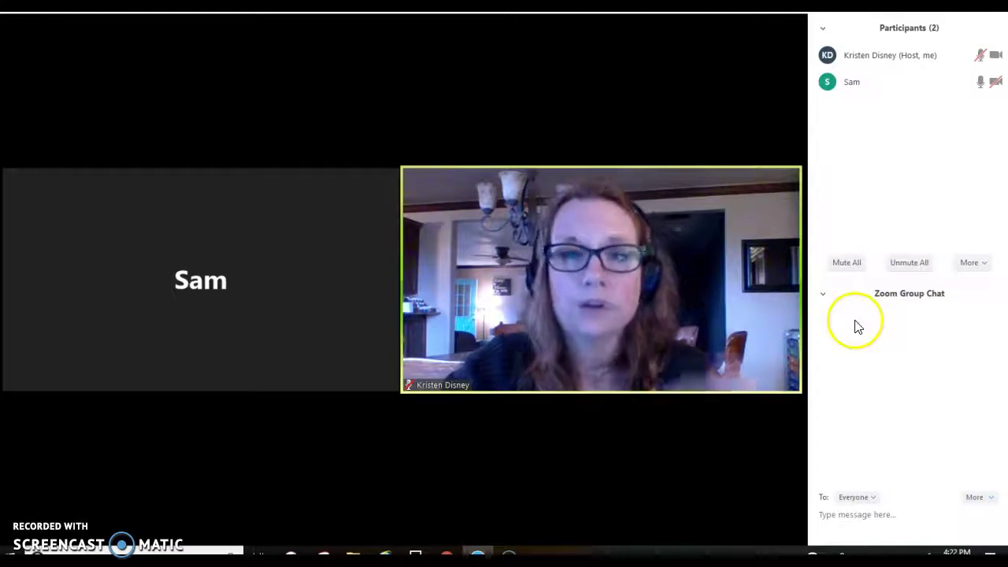
- Share the main screen with the meeting, with computer sound shared as well
mouse_move(618, 322)
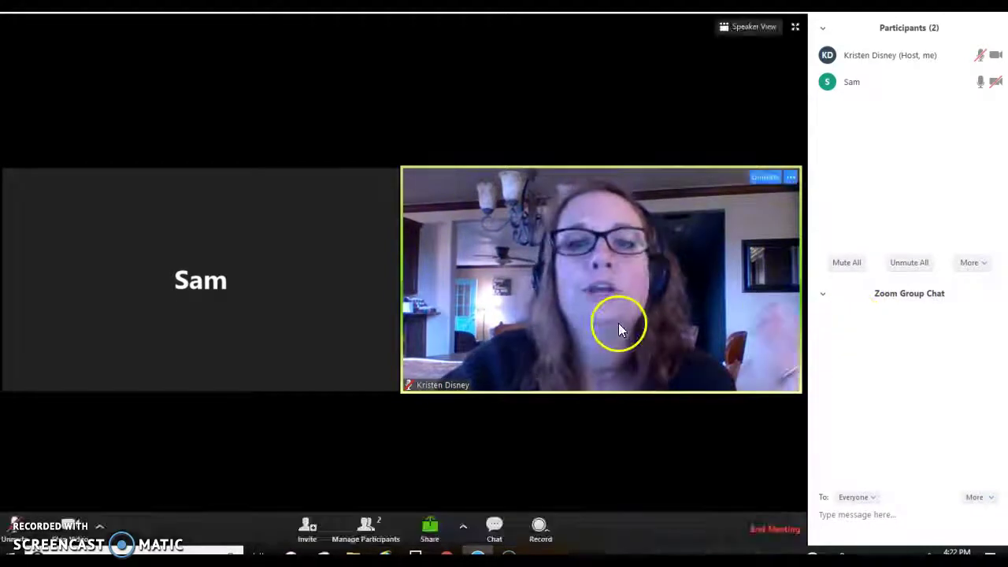
left_click(436, 541)
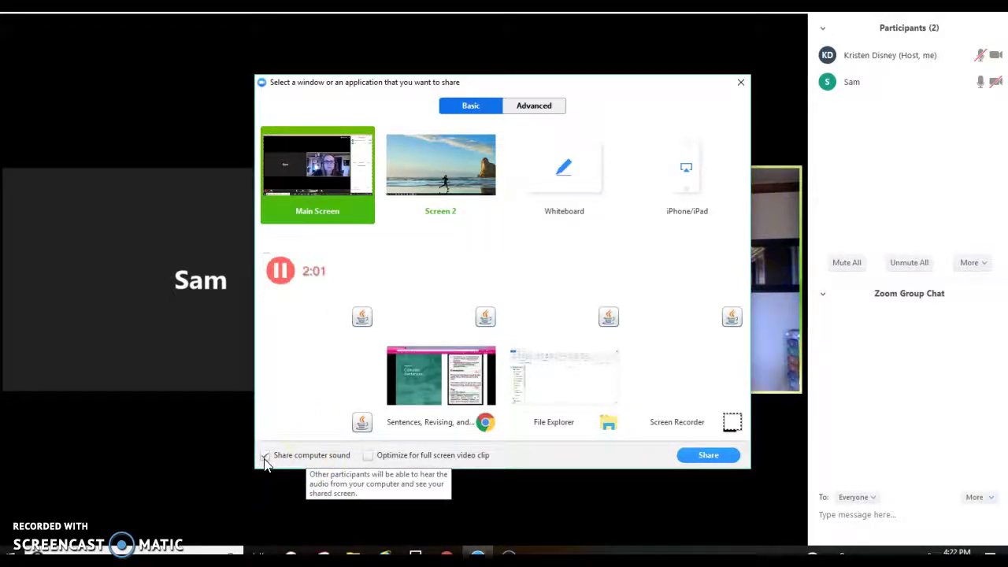
left_click(288, 465)
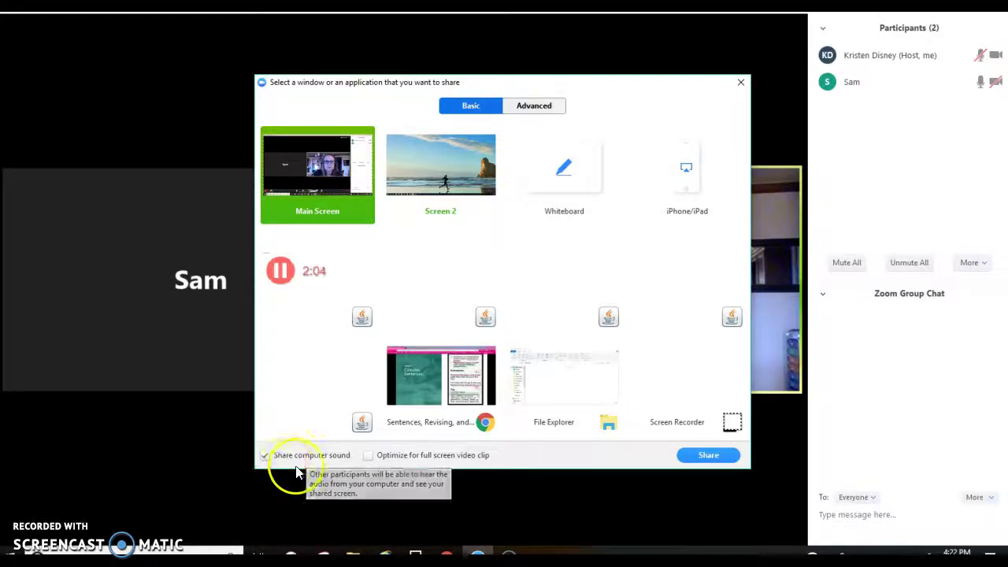
left_click(693, 460)
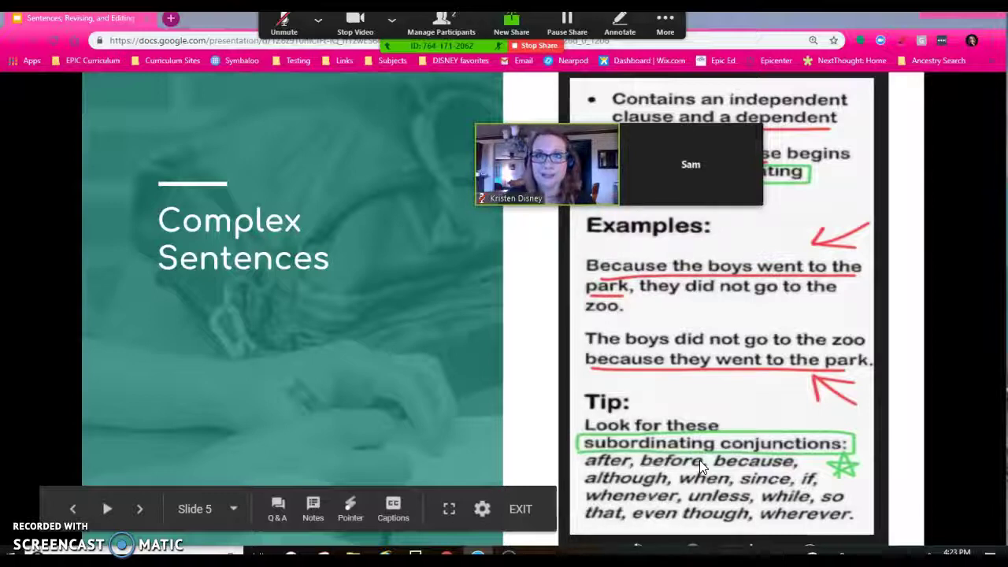
- Move the floating video panel off the shared screen and advance the presentation to the Run-on Sentences slide
left_click(696, 349)
left_click_drag(488, 185, 290, 250)
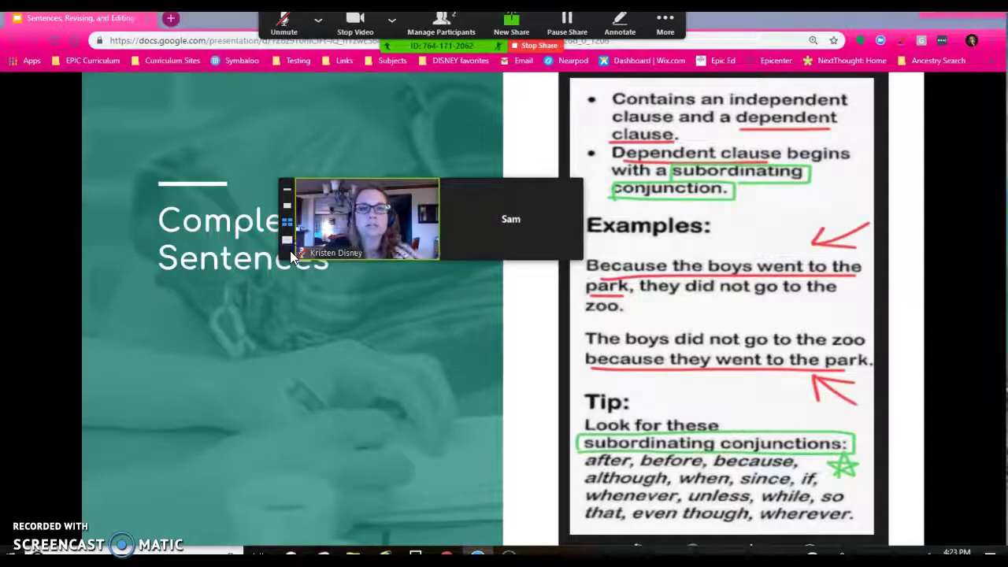
left_click_drag(289, 250, 0, 126)
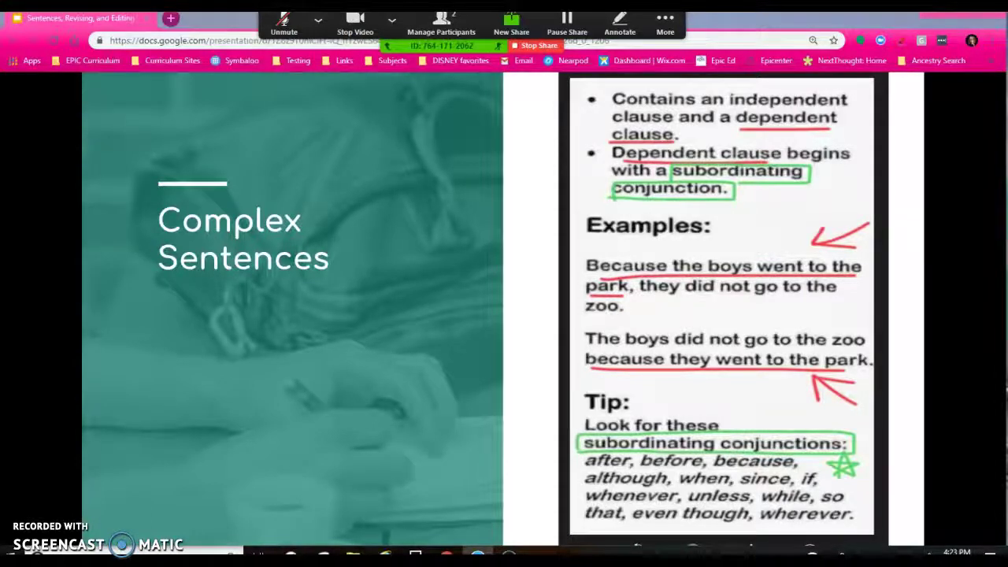
left_click(479, 302)
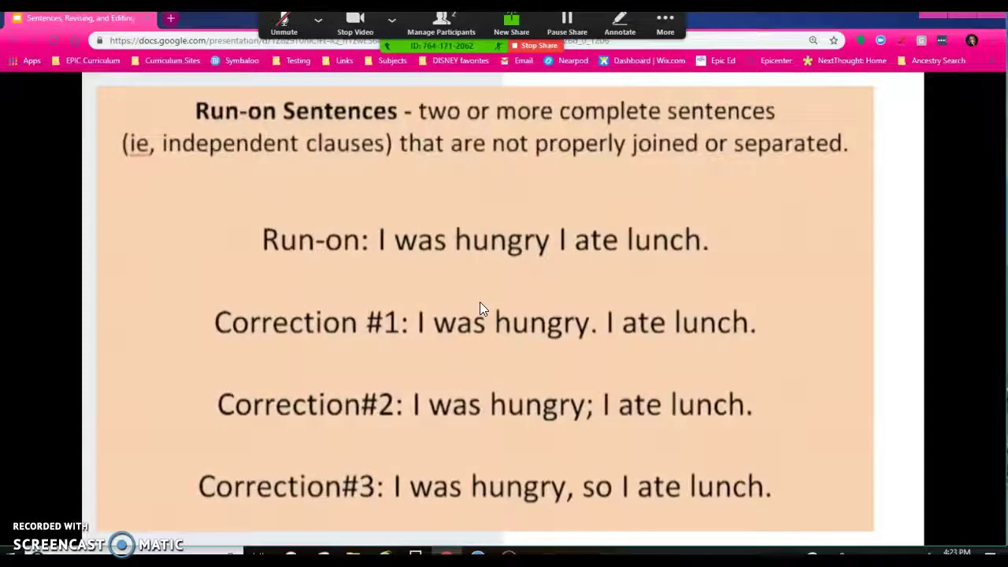
- Open the group chat during the screen share and move its window off the shared screen
left_click(665, 22)
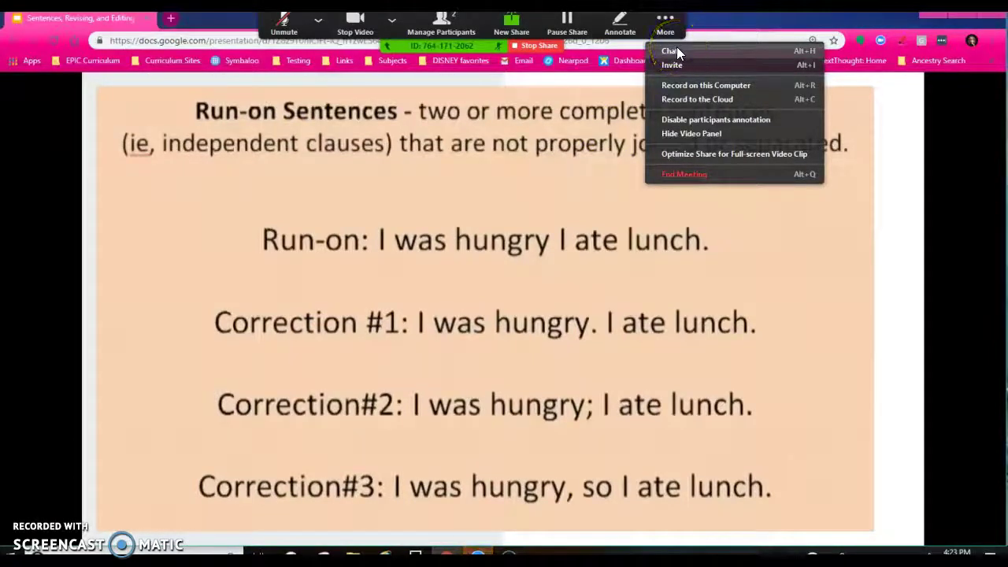
left_click(676, 50)
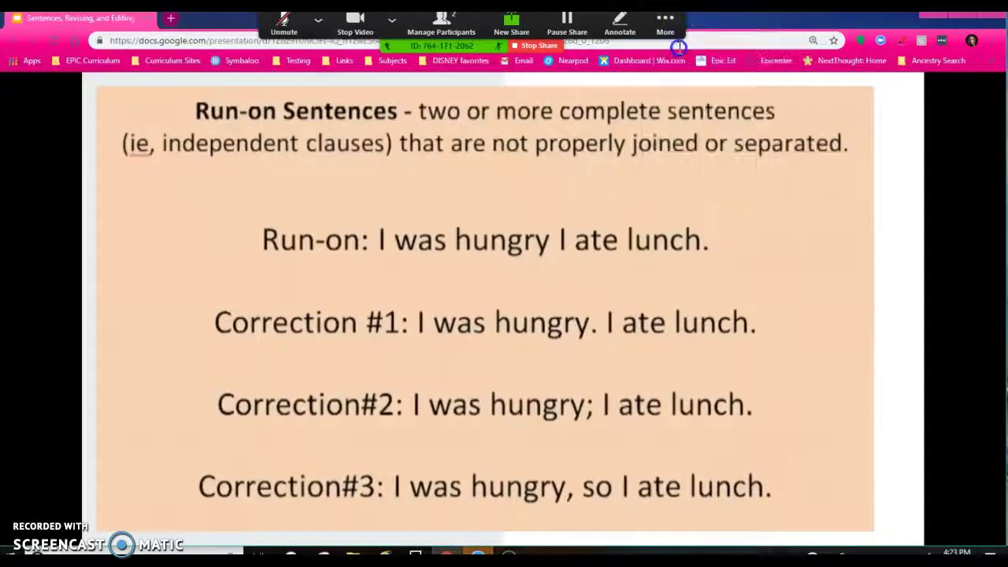
left_click(667, 28)
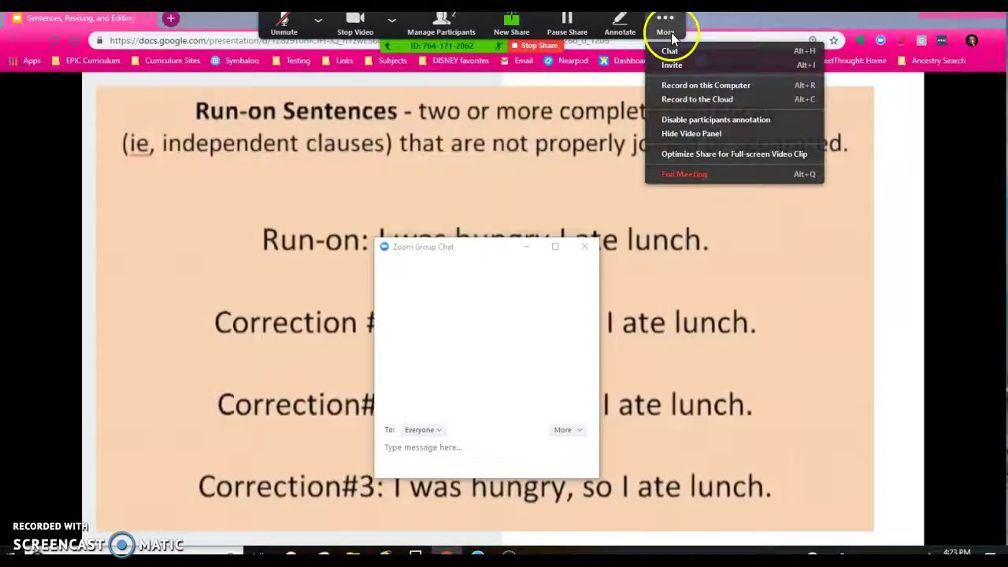
left_click(552, 265)
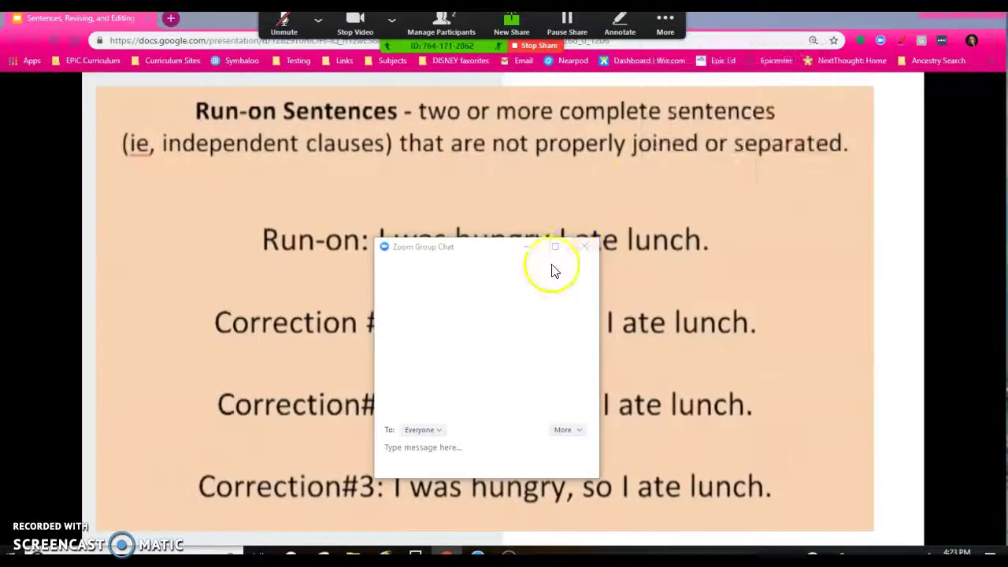
left_click_drag(486, 255, 0, 64)
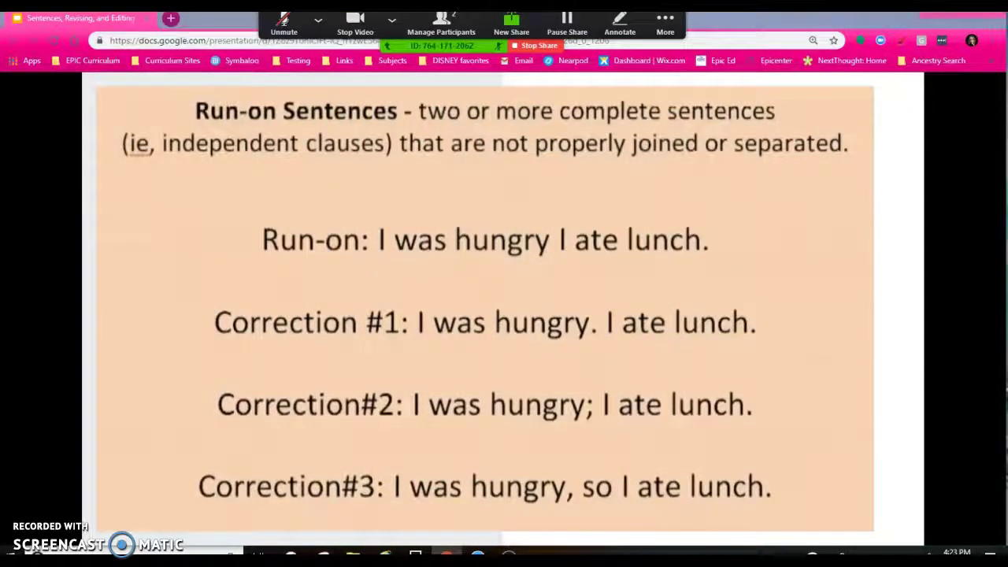
- Open the participants list during the screen share and move its window off the shared screen
left_click(666, 21)
left_click(431, 28)
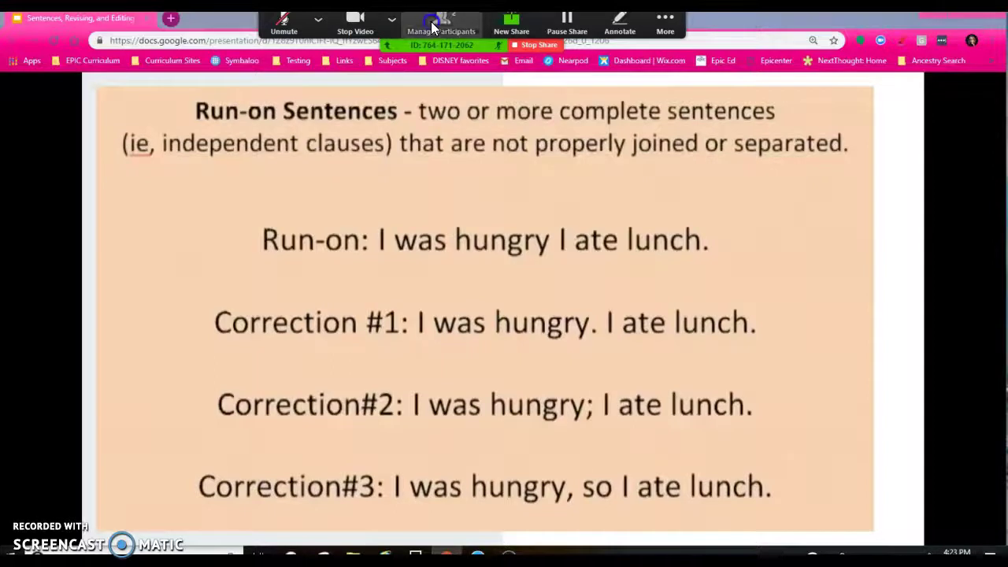
left_click(432, 27)
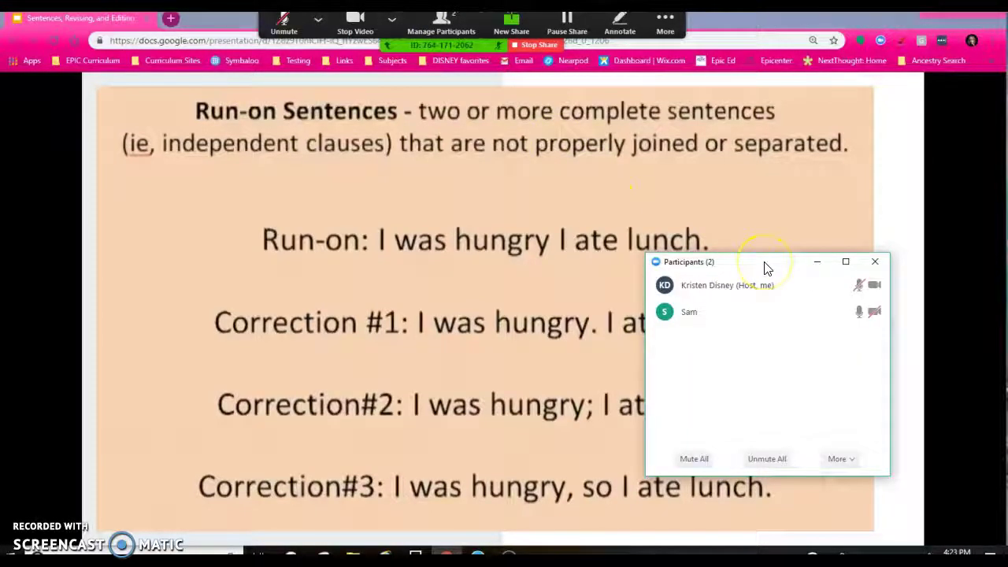
left_click_drag(768, 269, 0, 87)
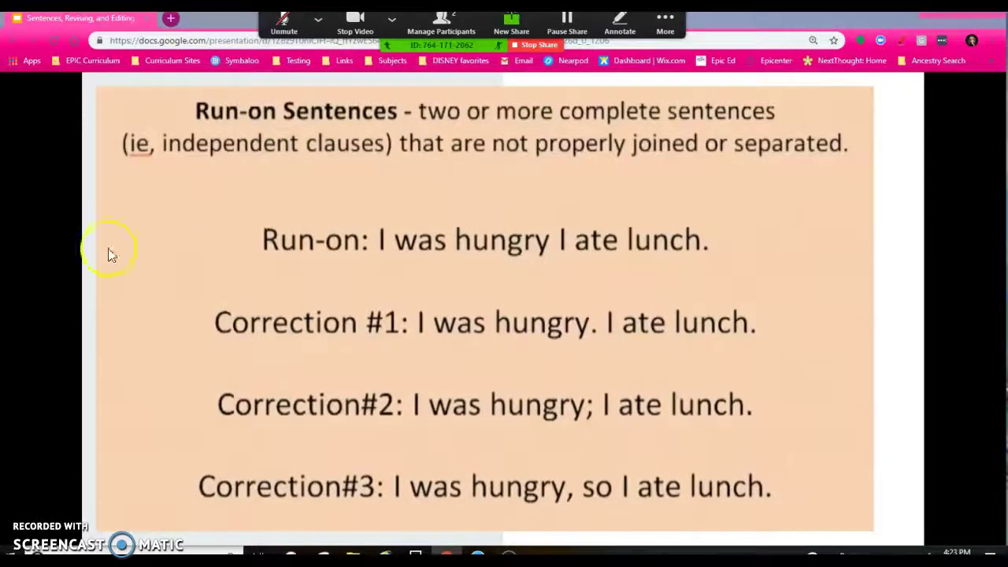
- Advance the presentation to the Comma Splice slide and stop sharing the screen
left_click(531, 238)
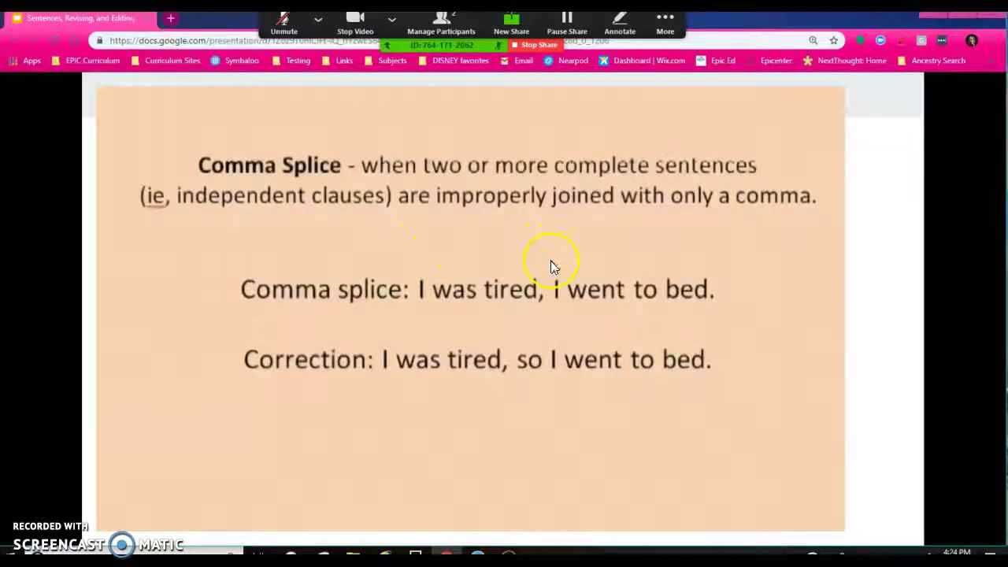
left_click(664, 24)
left_click(554, 44)
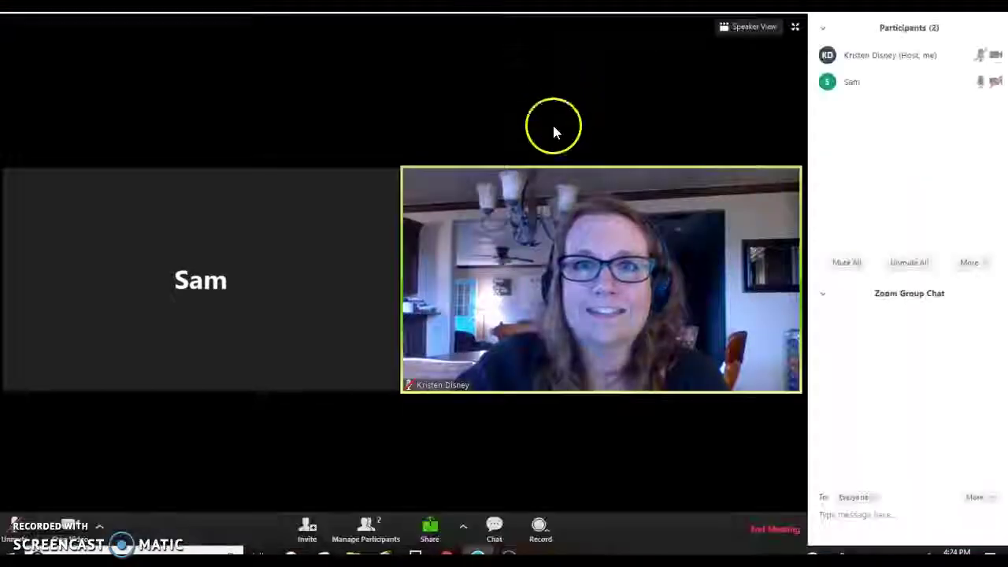
left_click(567, 188)
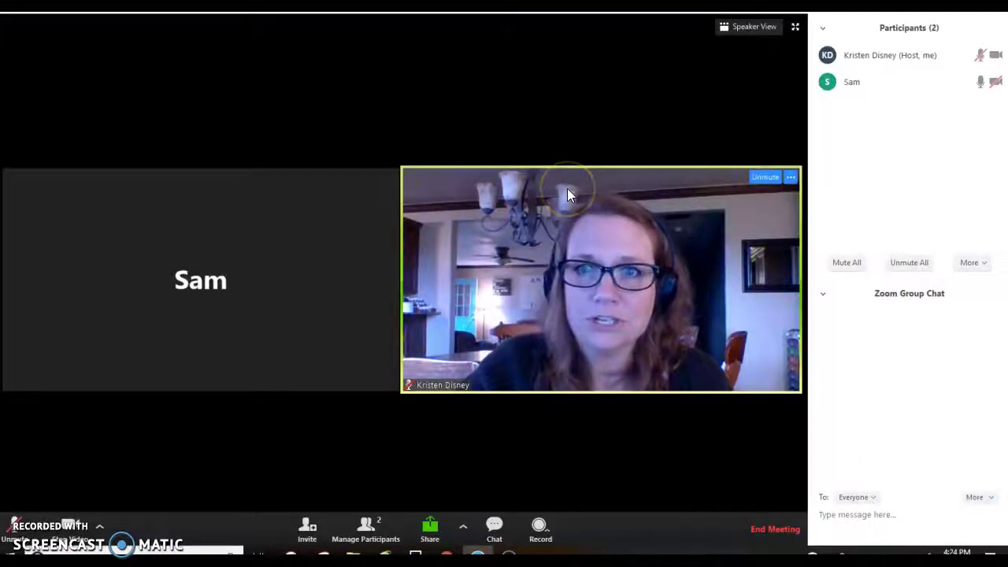